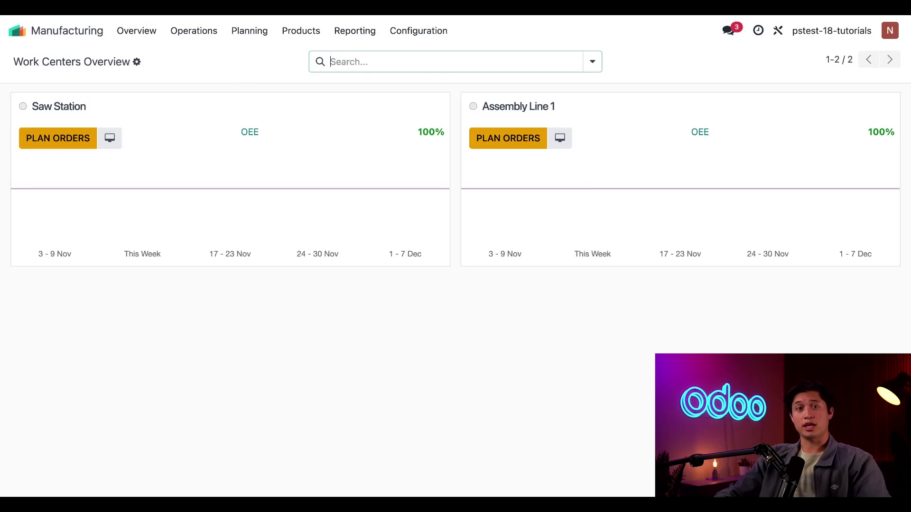
Create a manufacturing order for 12 Tables and confirm it as WH/MO/00055
click(203, 35)
click(211, 61)
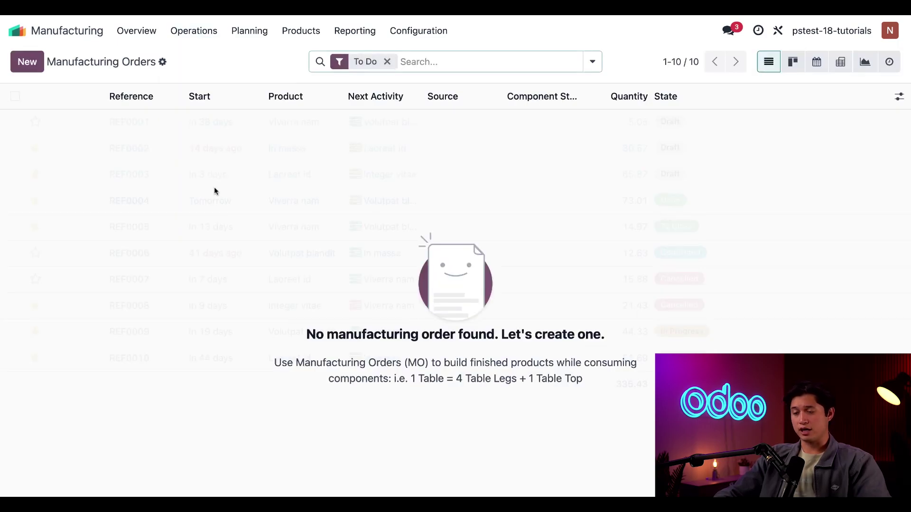
click(27, 66)
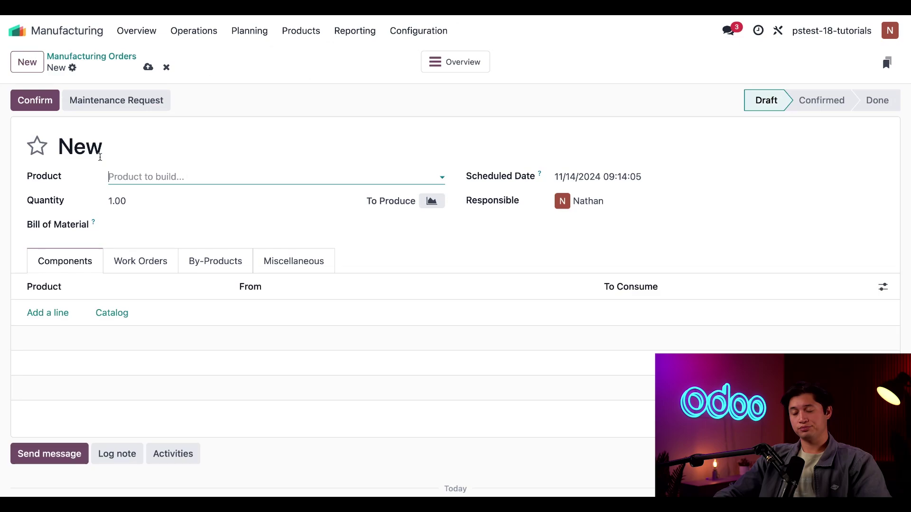
click(144, 175)
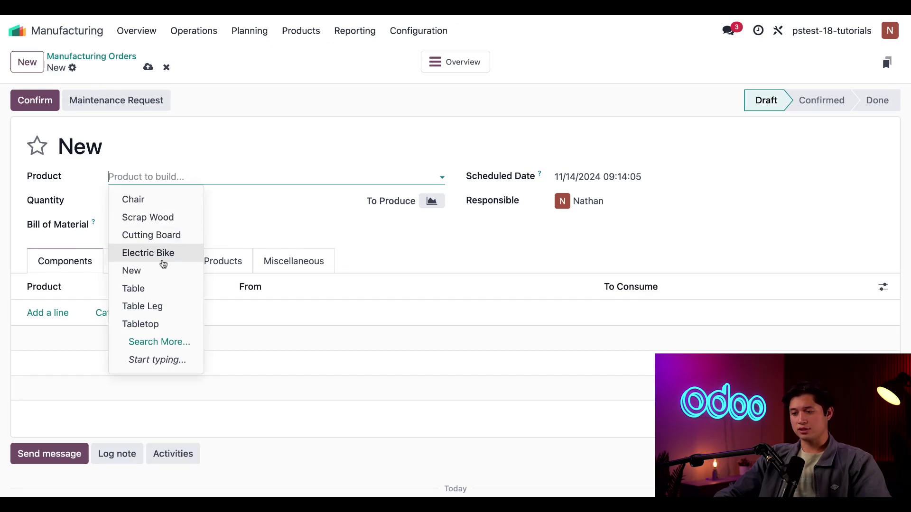
click(163, 289)
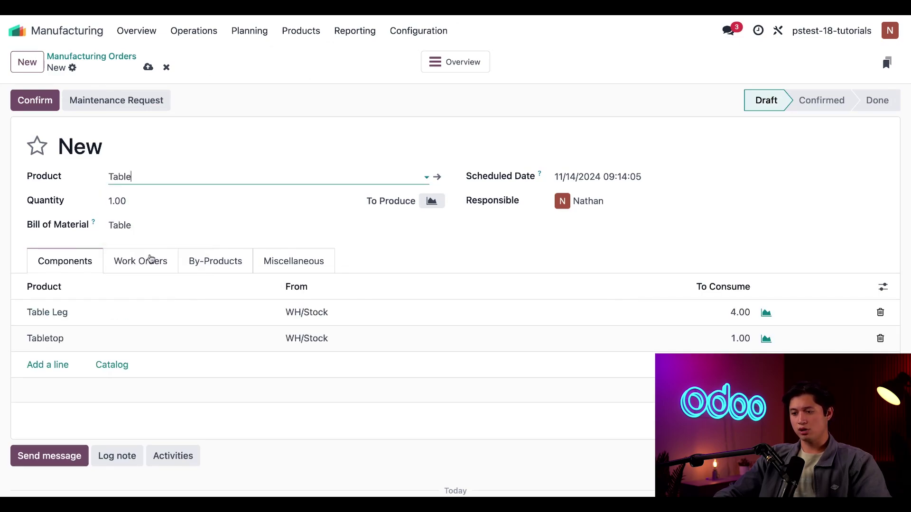
click(125, 202)
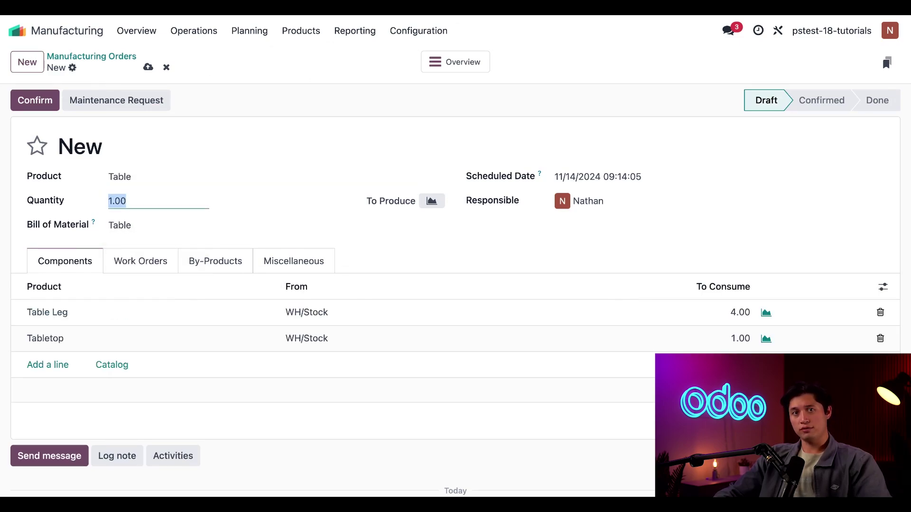
text(12)
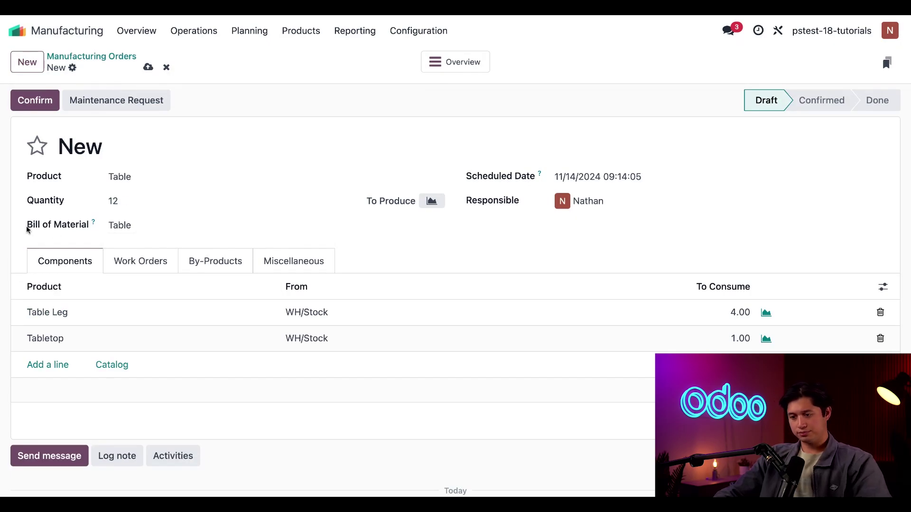
click(27, 230)
click(34, 102)
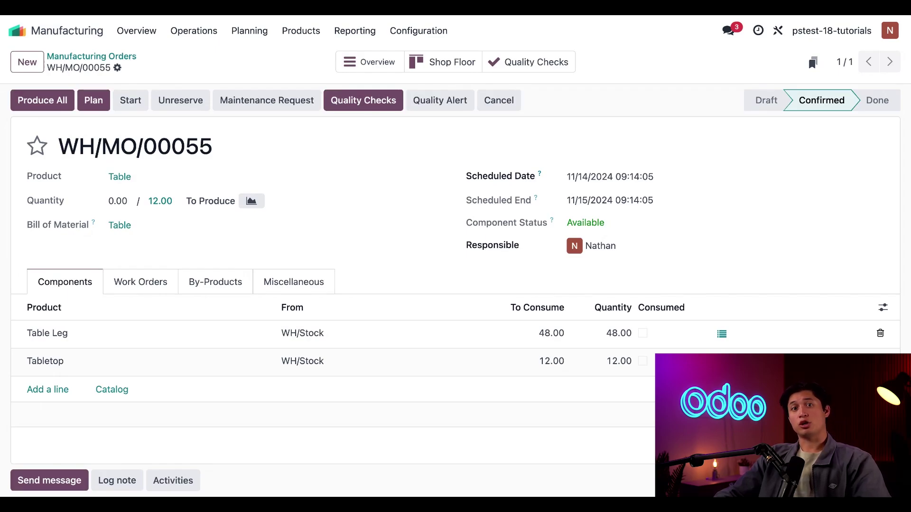
Choose Split from the gear Actions menu of WH/MO/00055
click(118, 69)
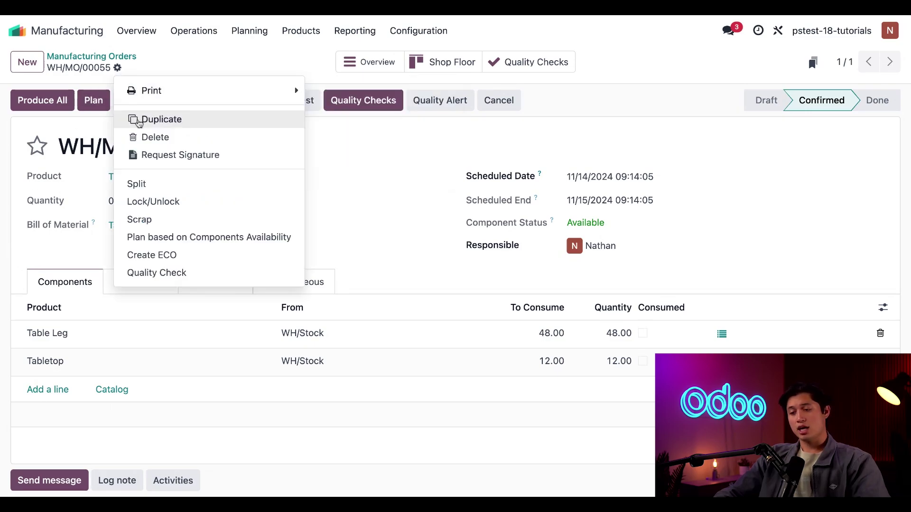
click(142, 184)
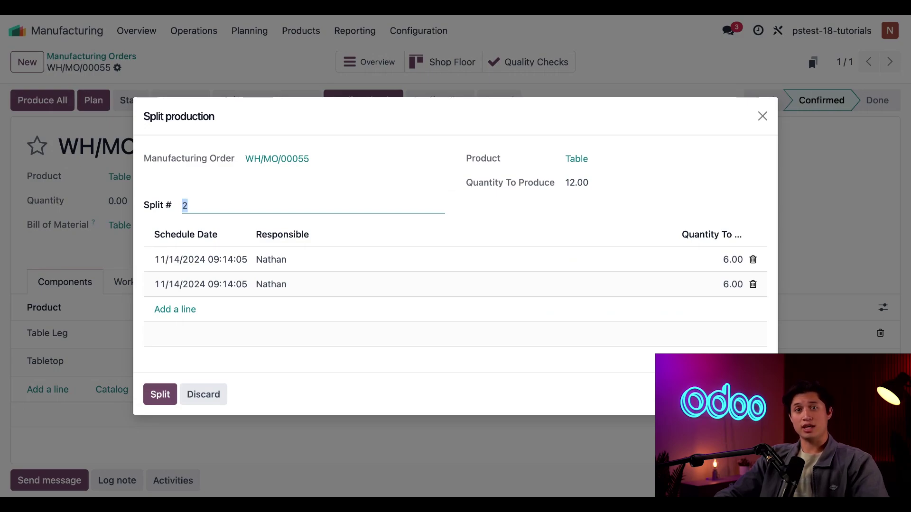
Enter 3 as the number of splits so three 4.00-Table lines appear
text(3)
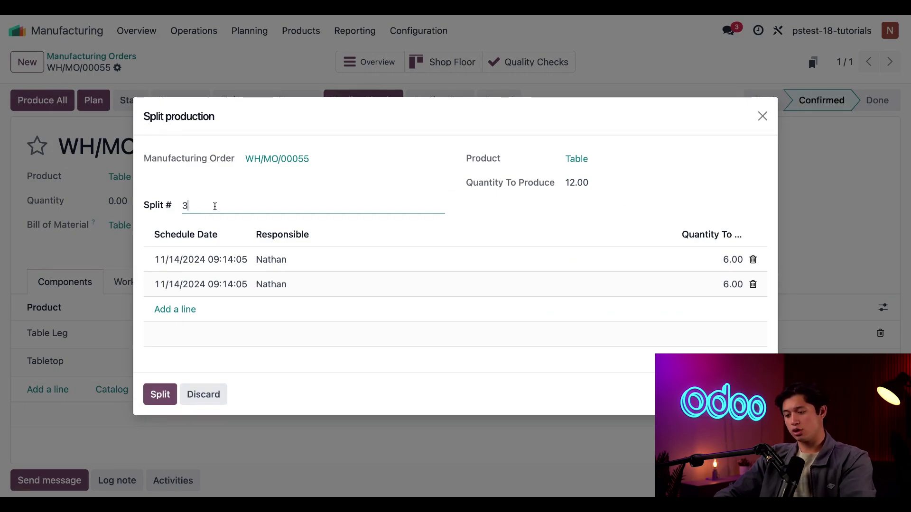
click(143, 231)
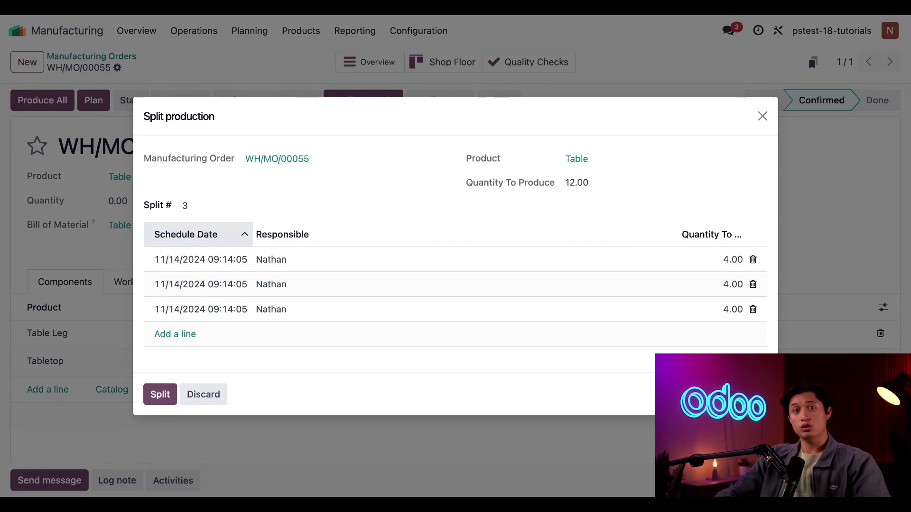
Change the second and third split quantities to 2 and 6 Tables
click(735, 285)
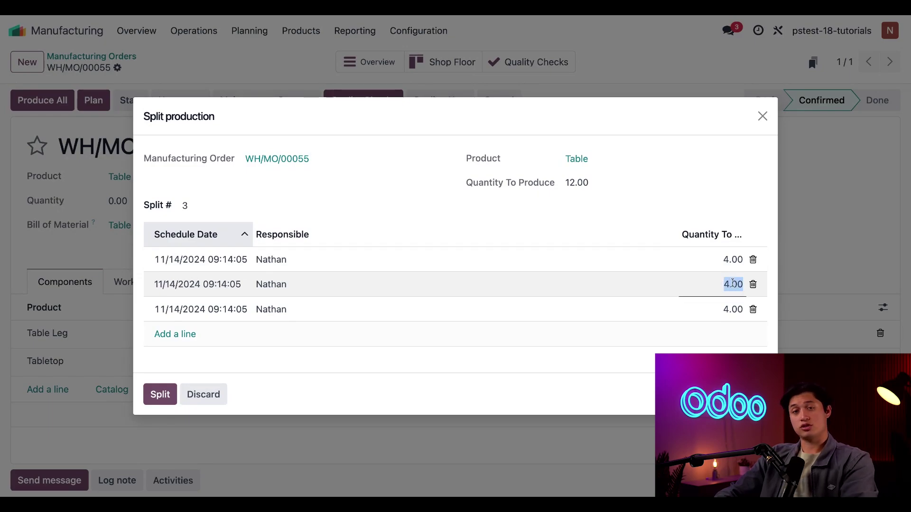
text(2)
click(630, 218)
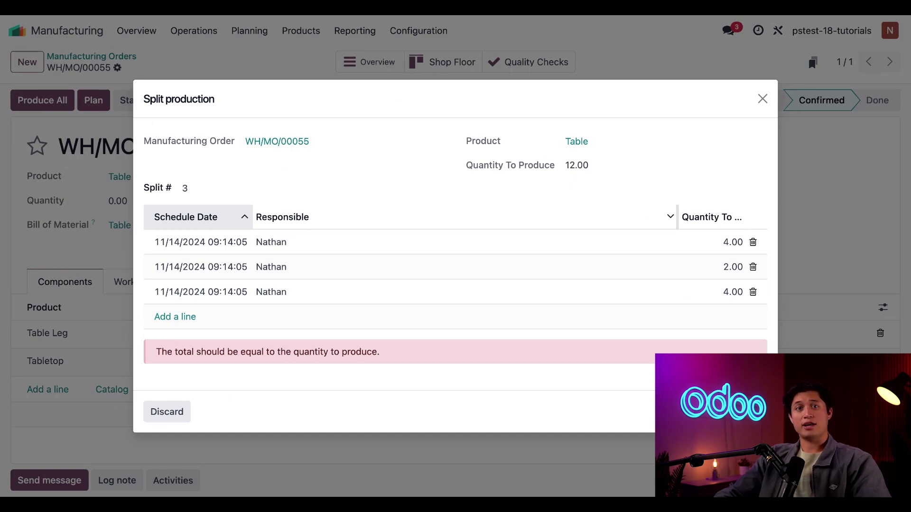
click(730, 295)
text(6)
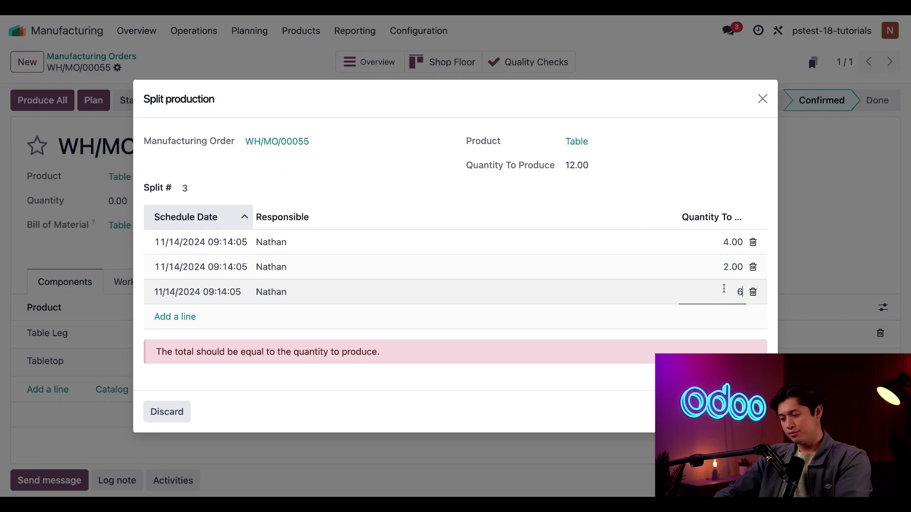
click(628, 188)
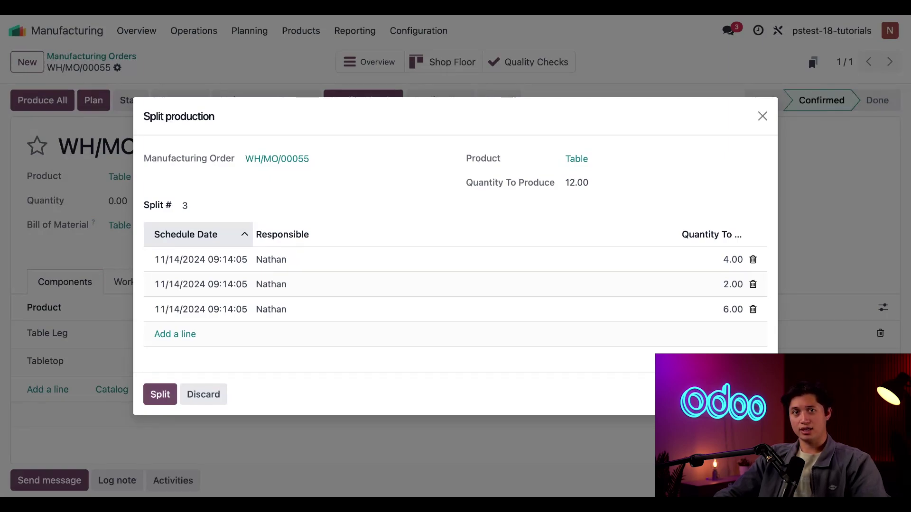
Schedule the 6-Table split for 11/15/2024, assign another Responsible, and apply the split
click(179, 311)
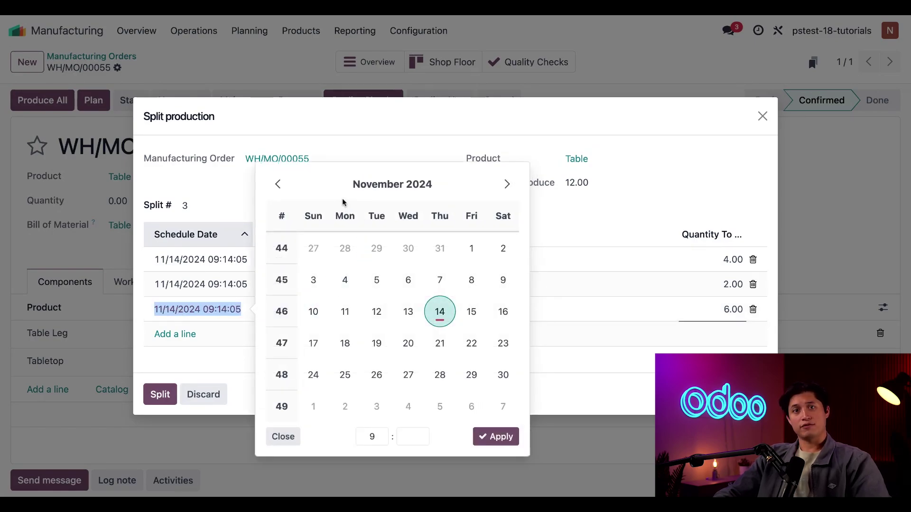
click(471, 314)
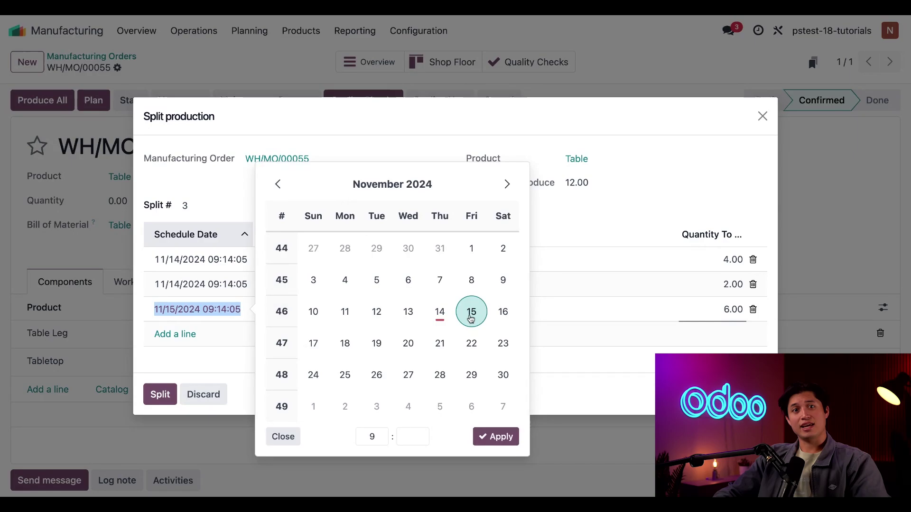
click(507, 445)
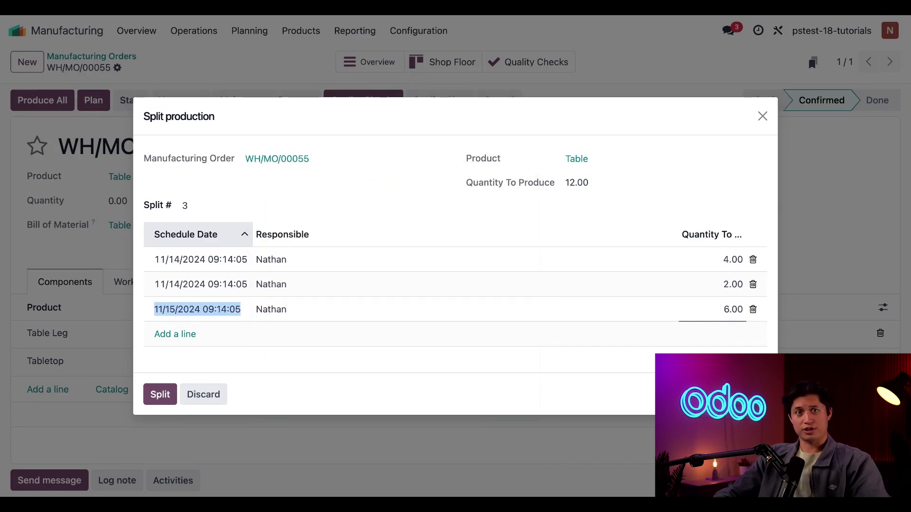
click(281, 309)
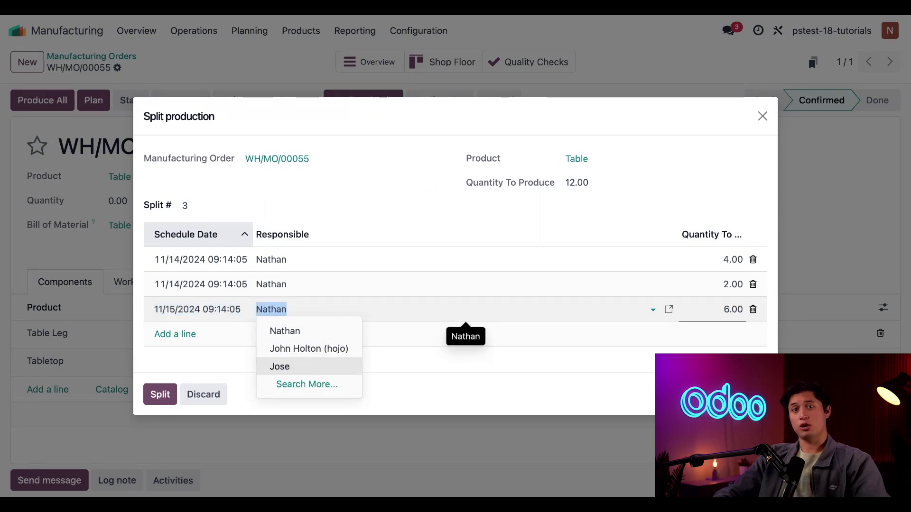
click(279, 366)
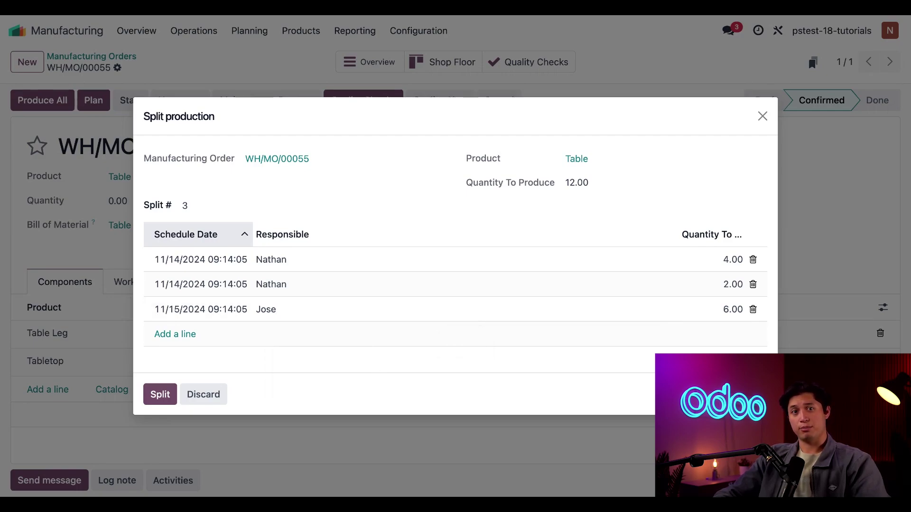
click(160, 394)
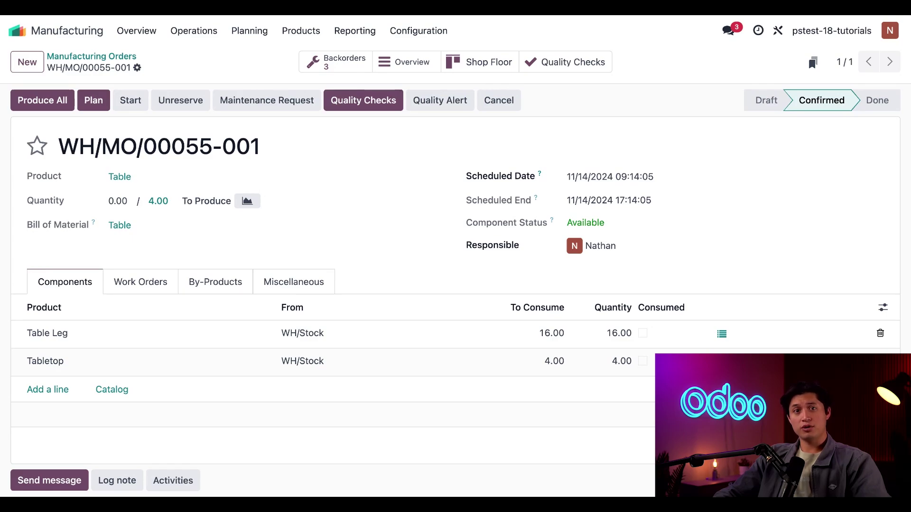
Open the Backorders list showing WH/MO/00055-001, -002 and -003
click(328, 65)
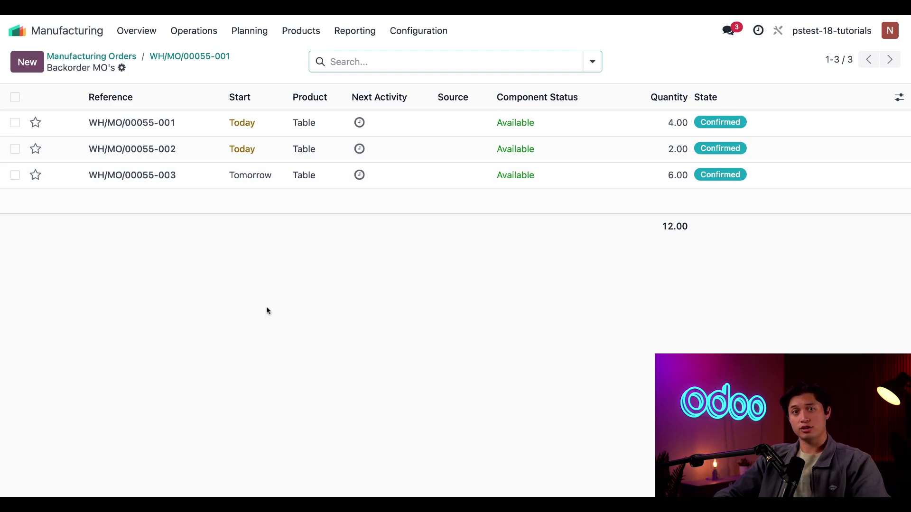
Select WH/MO/00055-001 and -002 in the orders list and merge them into WH/MO/00056
click(196, 31)
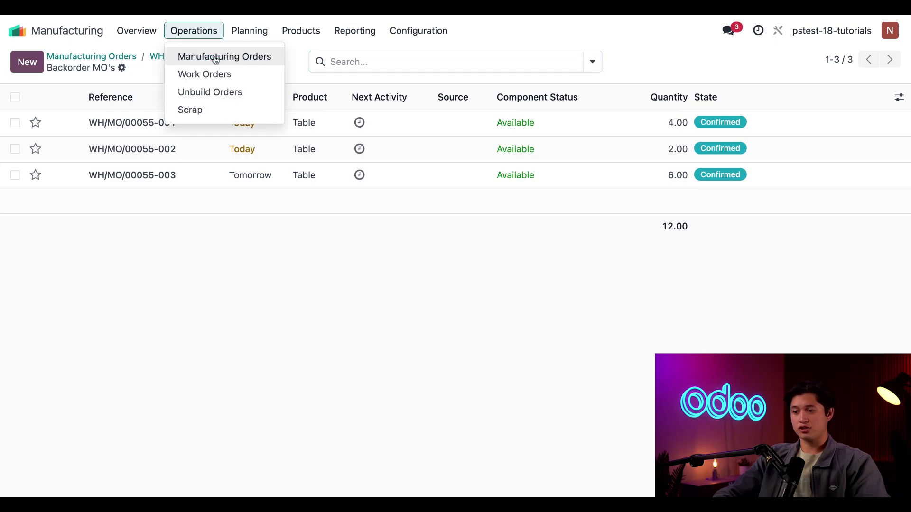
click(216, 58)
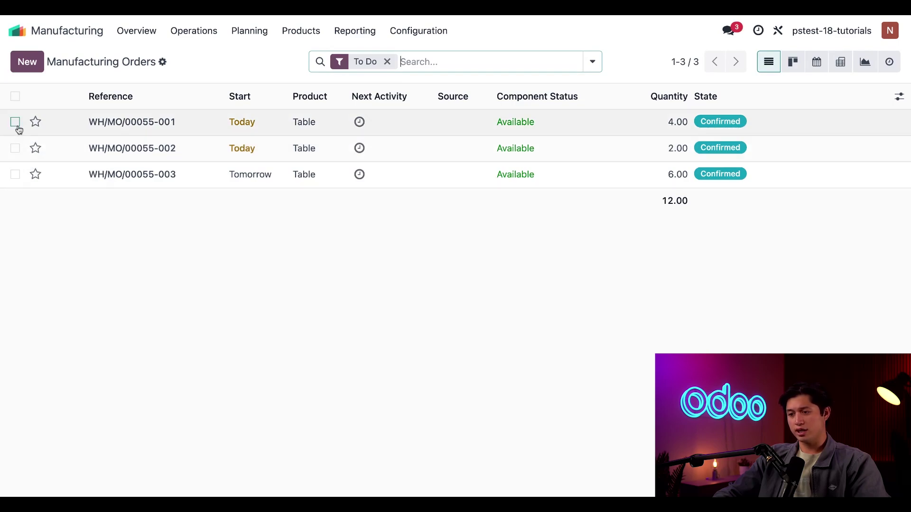
click(16, 122)
click(16, 148)
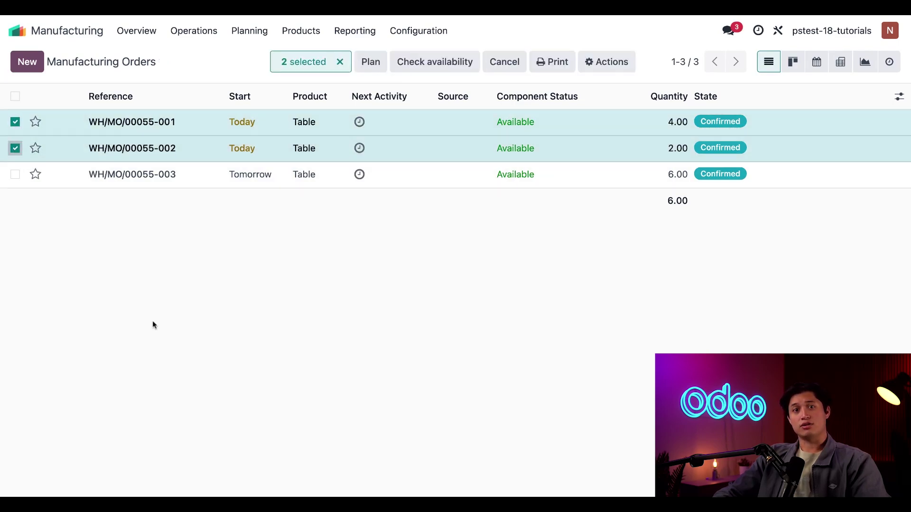
click(604, 68)
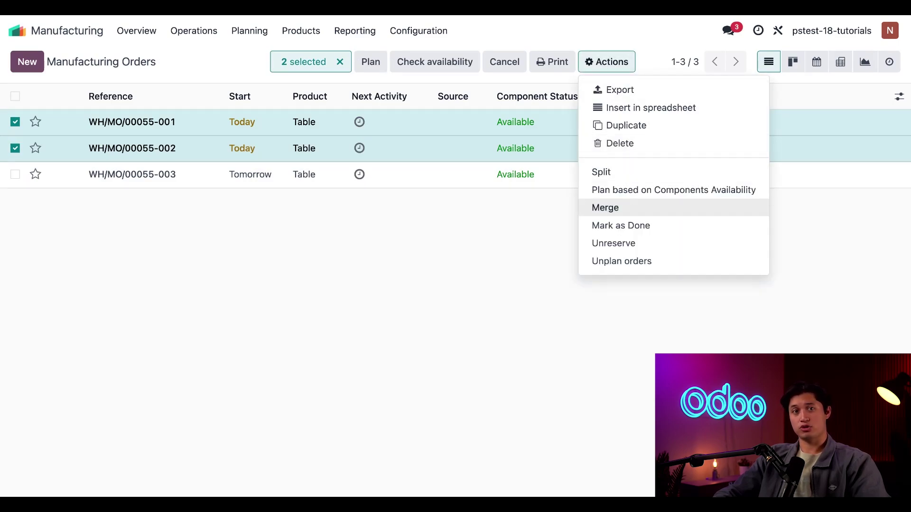
click(605, 208)
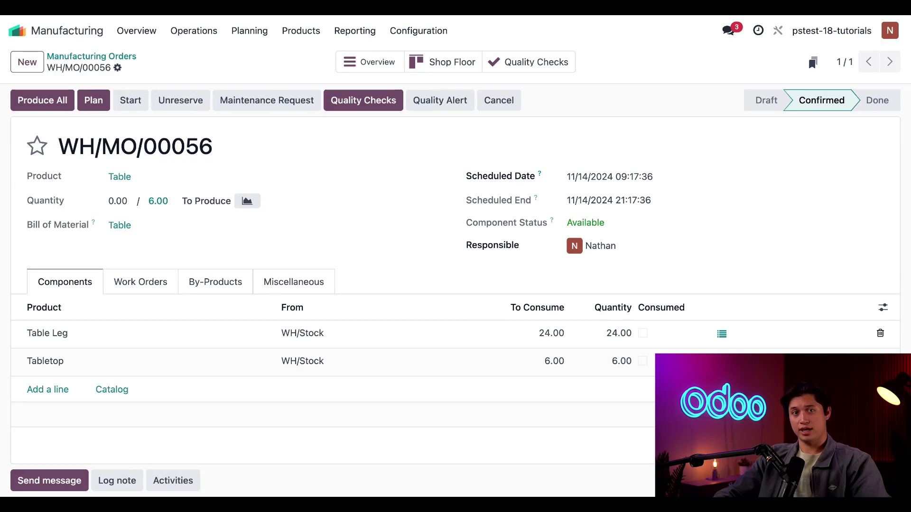
Return to the Manufacturing Orders list showing WH/MO/00056 and the remaining 6-Table order
click(193, 31)
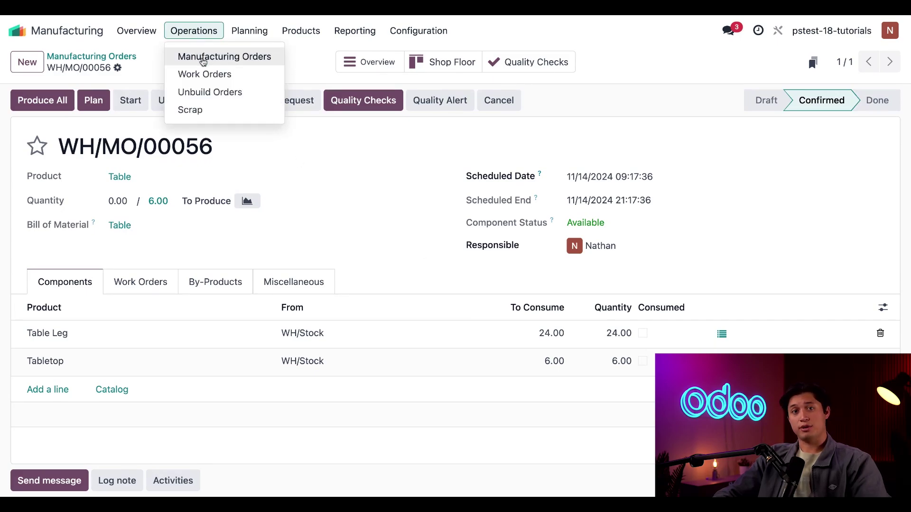
click(203, 61)
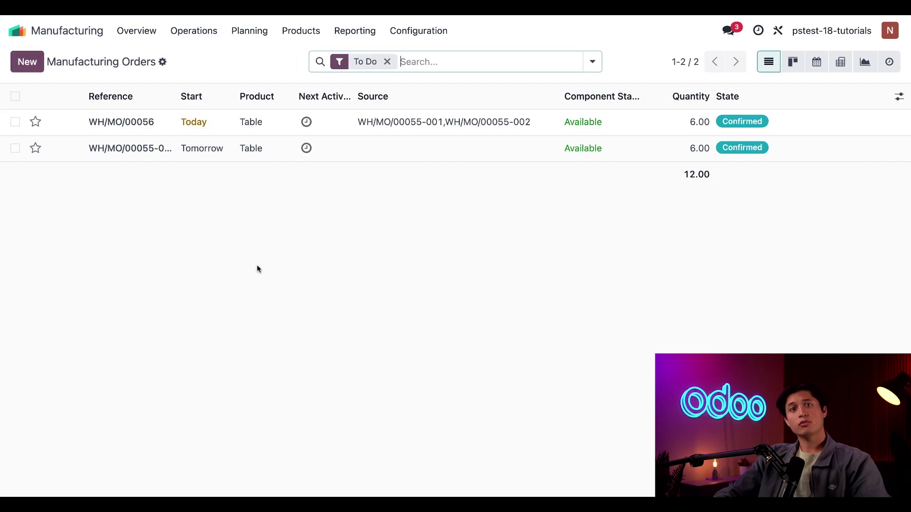